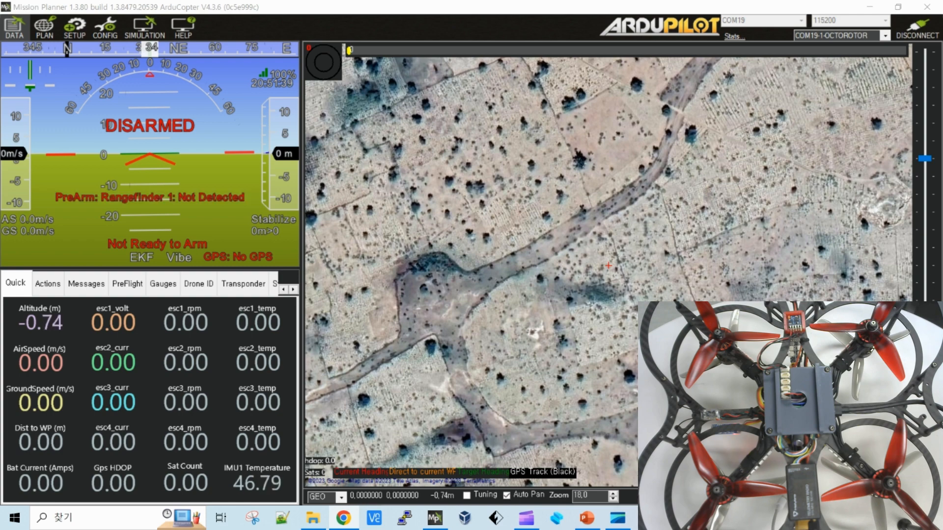
In the QUAD store in the browser, open the QMC5883L compass product page from the GPS, Lidar, Sensor category.
drag(0, 162, 408, 8)
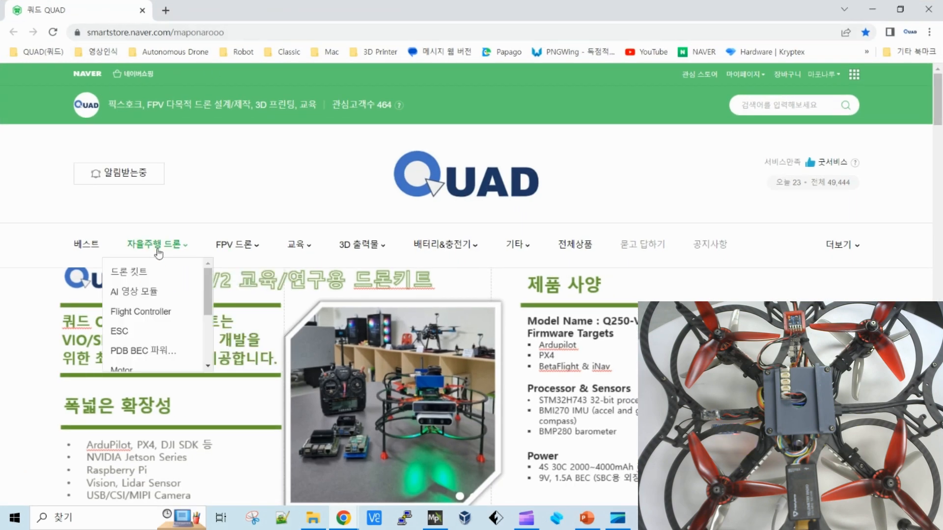
mouse_move(161, 261)
scroll(162, 293, down, 2)
click(160, 280)
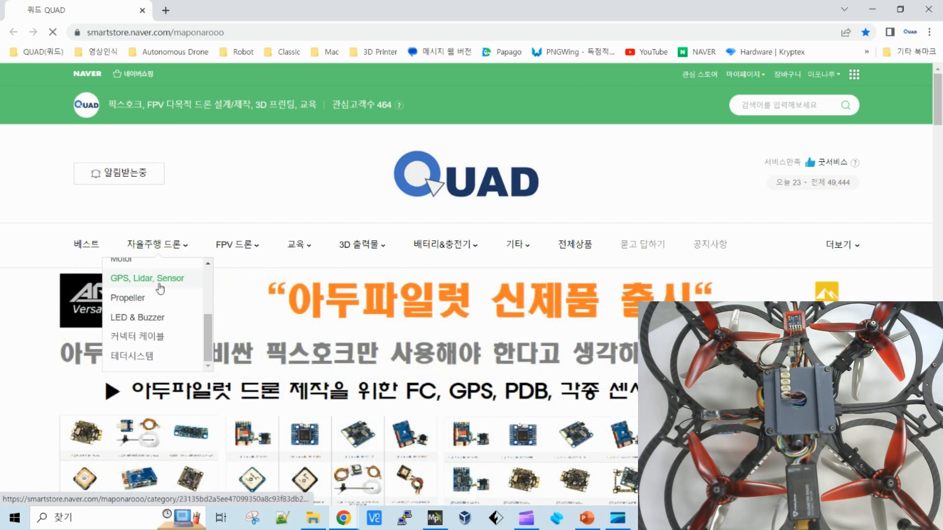
scroll(148, 300, down, 4)
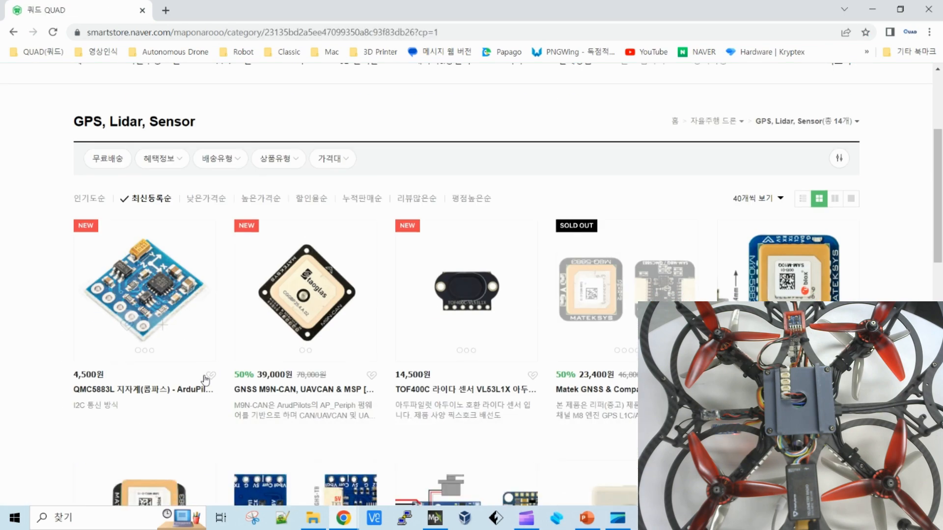
click(138, 309)
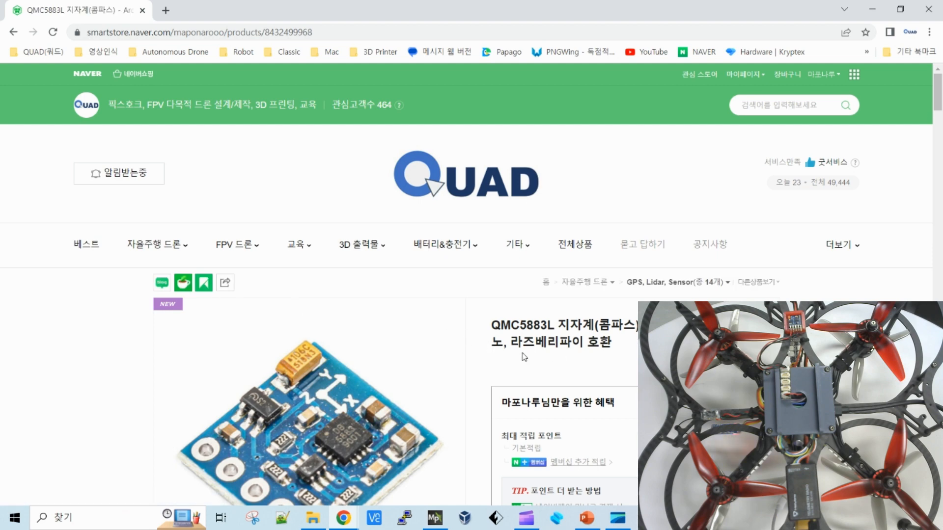
Examine the QMC5883L compass module's photos, description, power supply, communication mode and dimensions on its product page.
scroll(524, 357, down, 2)
scroll(488, 372, down, 1)
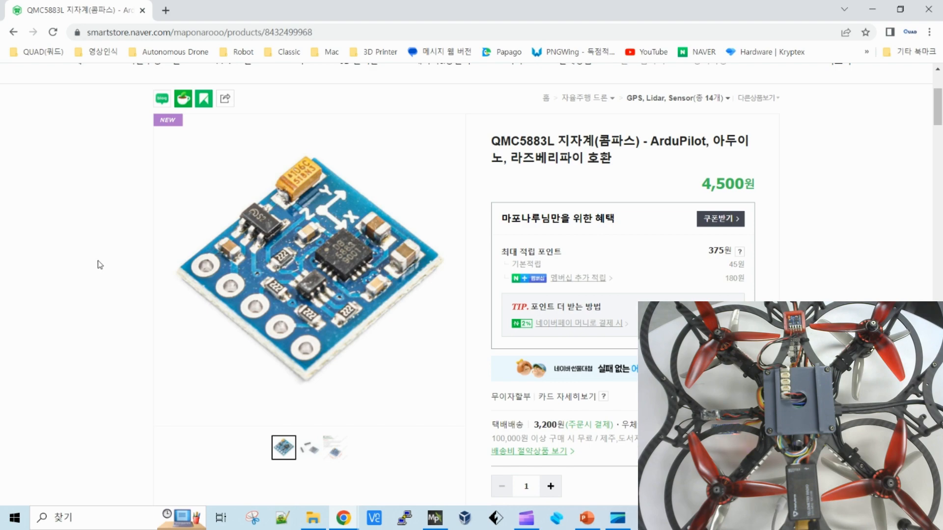
scroll(285, 330, down, 15)
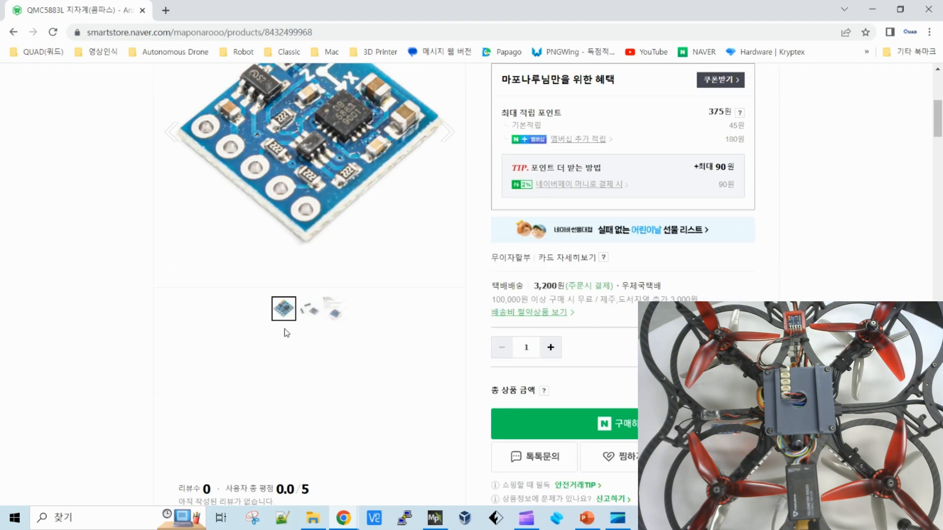
scroll(284, 330, down, 10)
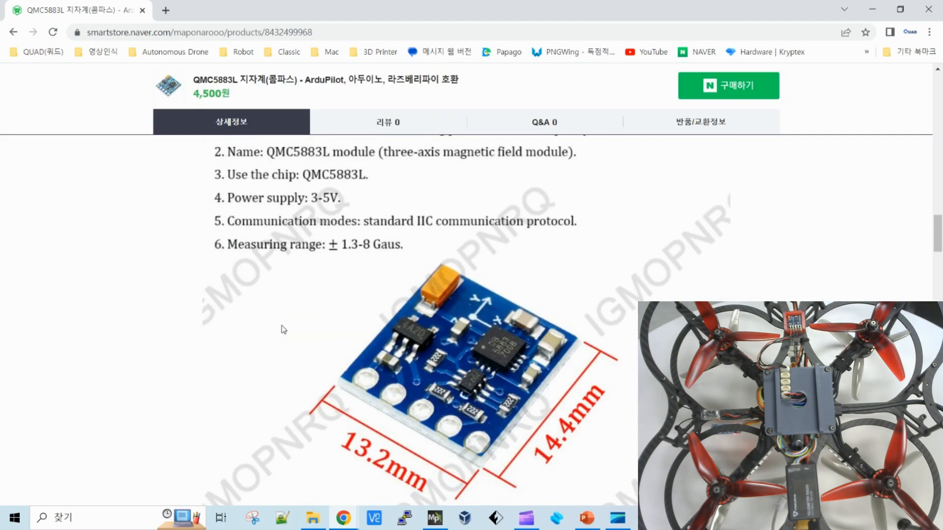
scroll(280, 326, up, 2)
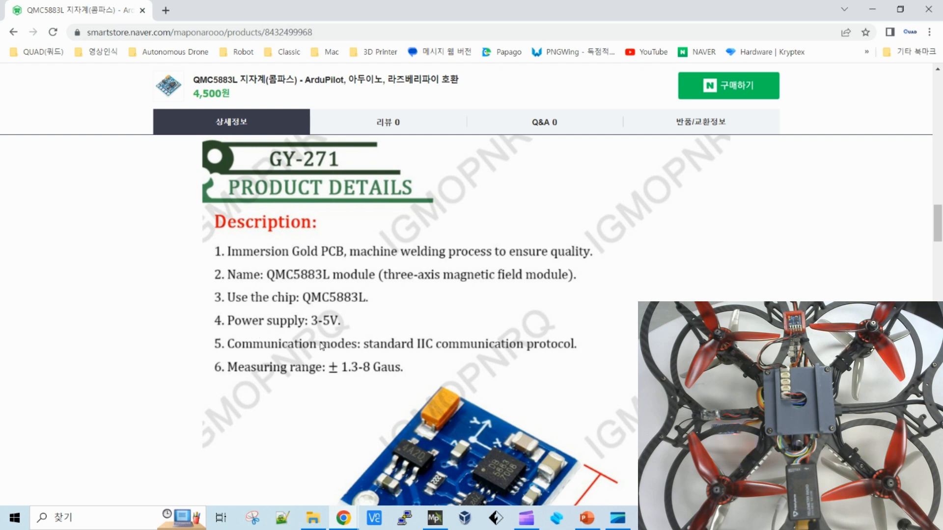
scroll(332, 317, down, 4)
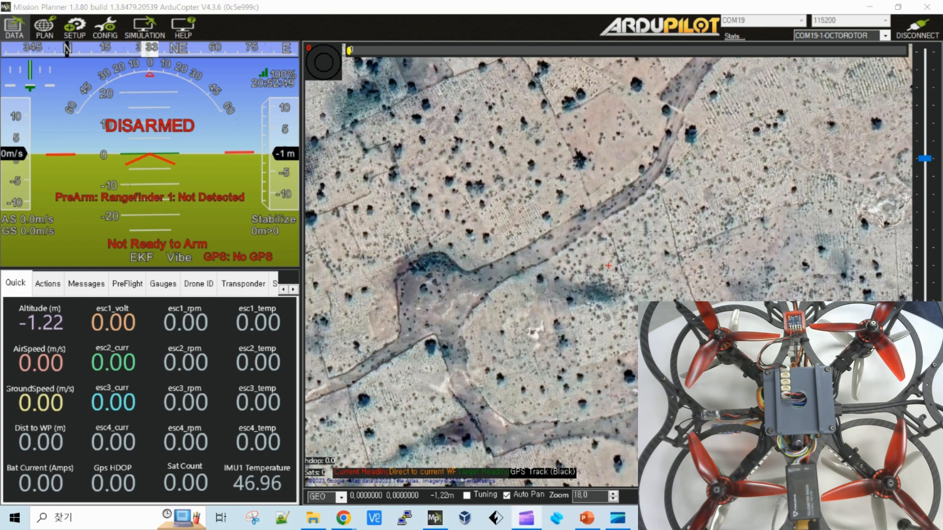
Switch to the PowerPoint kit manual and show slide 4 with the flight controller's pad layout diagram.
click(598, 523)
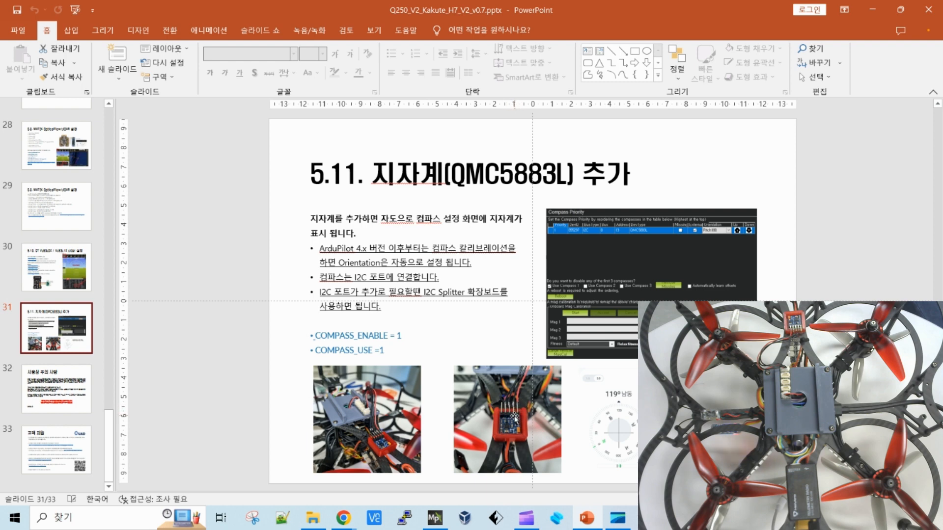
scroll(47, 263, up, 10)
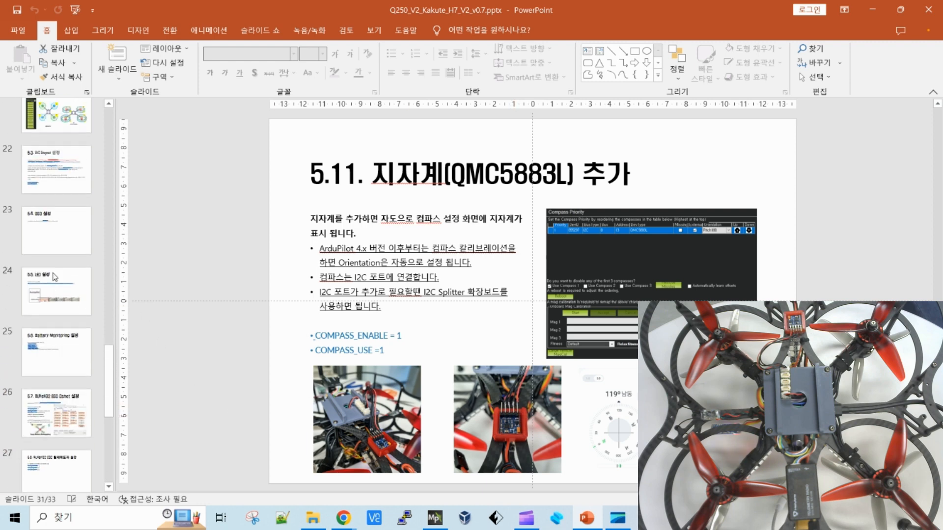
scroll(47, 262, up, 10)
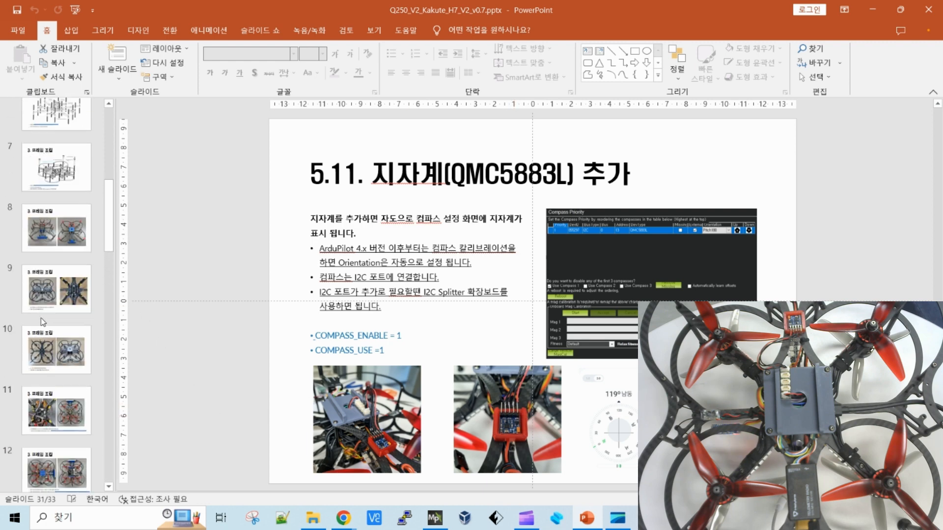
scroll(42, 319, up, 1)
click(46, 332)
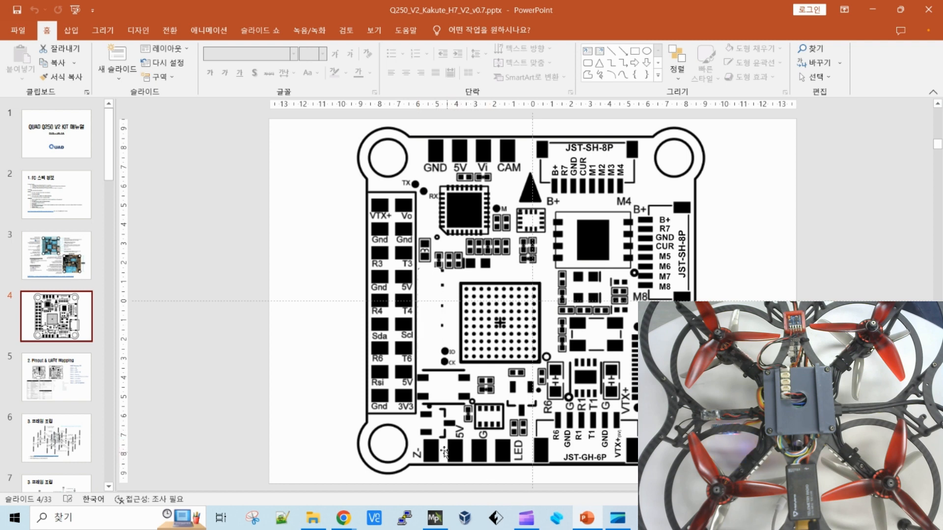
scroll(65, 333, down, 4)
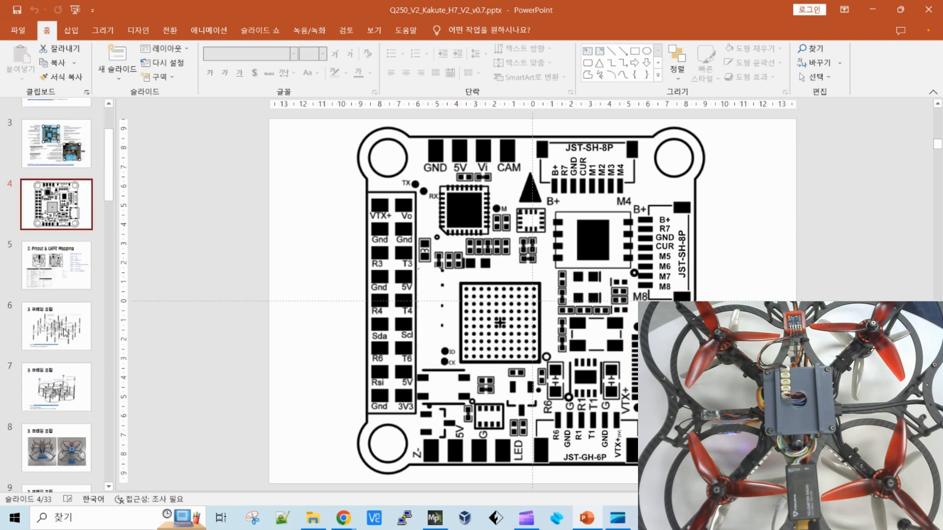
scroll(65, 333, up, 2)
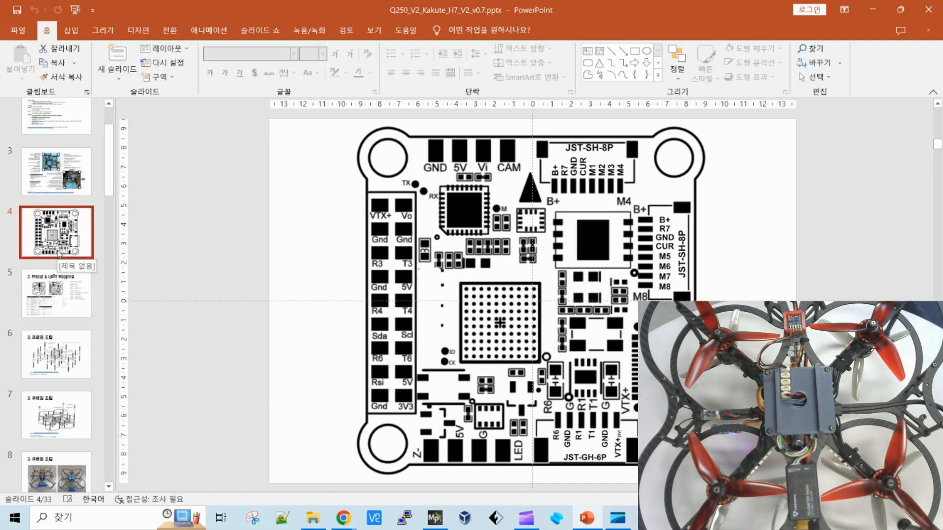
Return to the QUAD store in the browser and go back to the GPS, Lidar, Sensor product list.
click(434, 518)
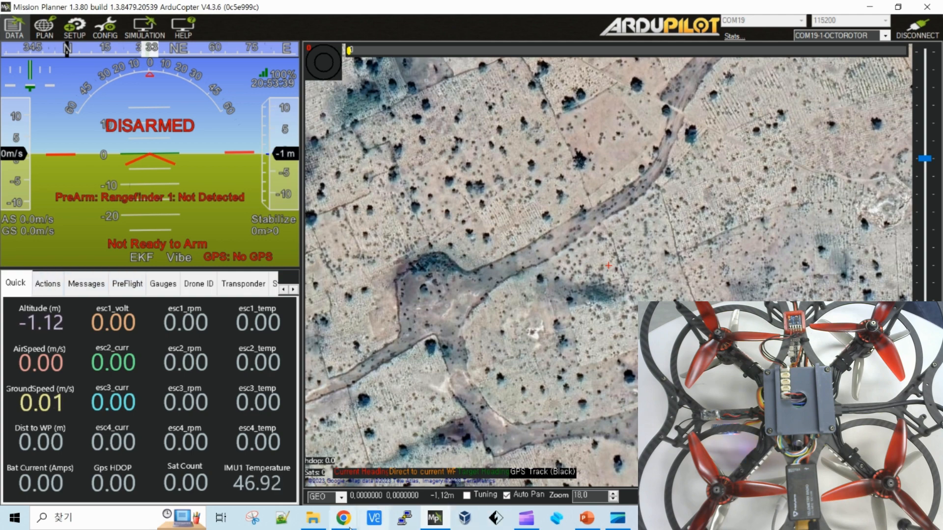
mouse_move(340, 527)
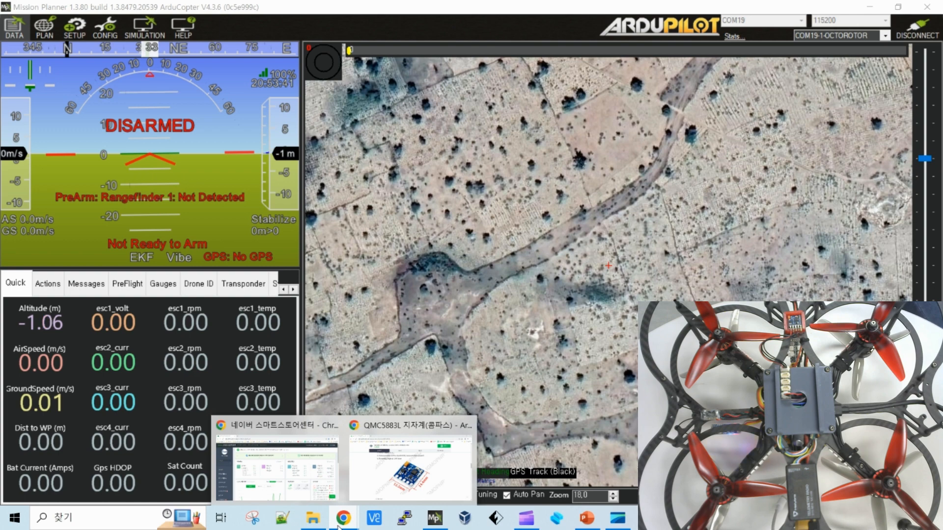
click(368, 456)
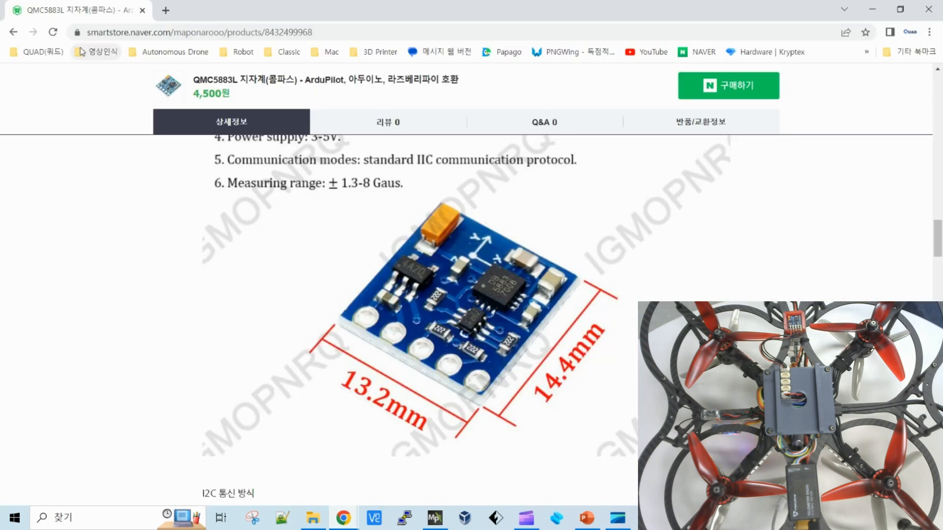
click(13, 31)
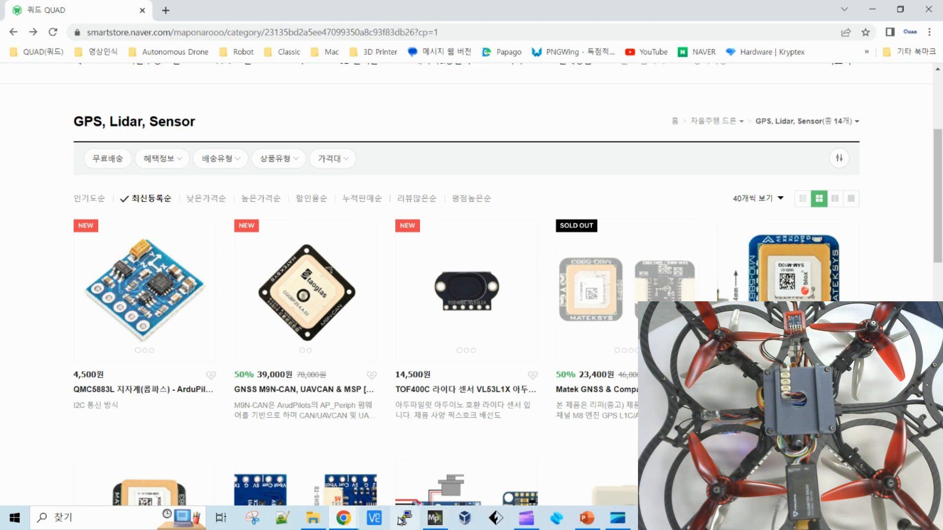
Open the I2C Spliter expansion board's product page from the connector cable (커넥터 케이블) category of the QUAD store.
click(586, 518)
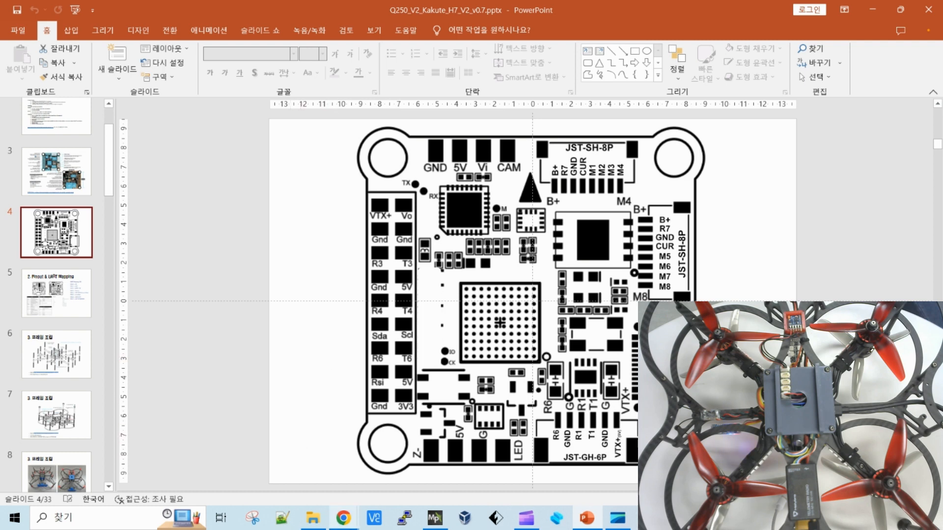
mouse_move(347, 525)
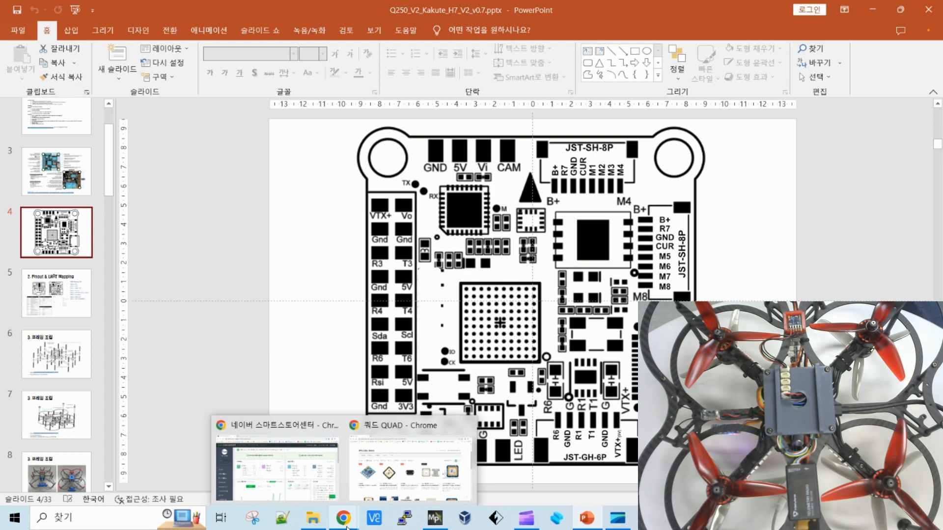
click(410, 466)
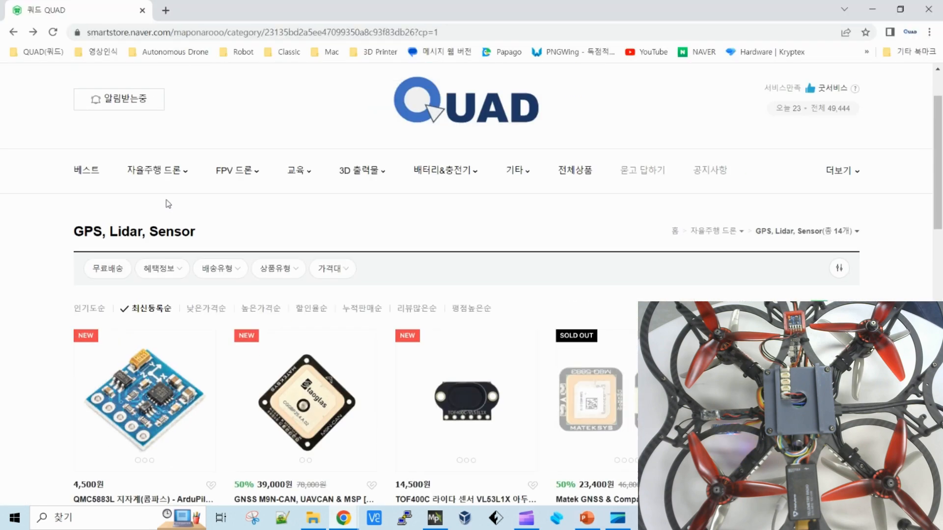
scroll(168, 204, up, 2)
mouse_move(162, 244)
scroll(158, 315, down, 3)
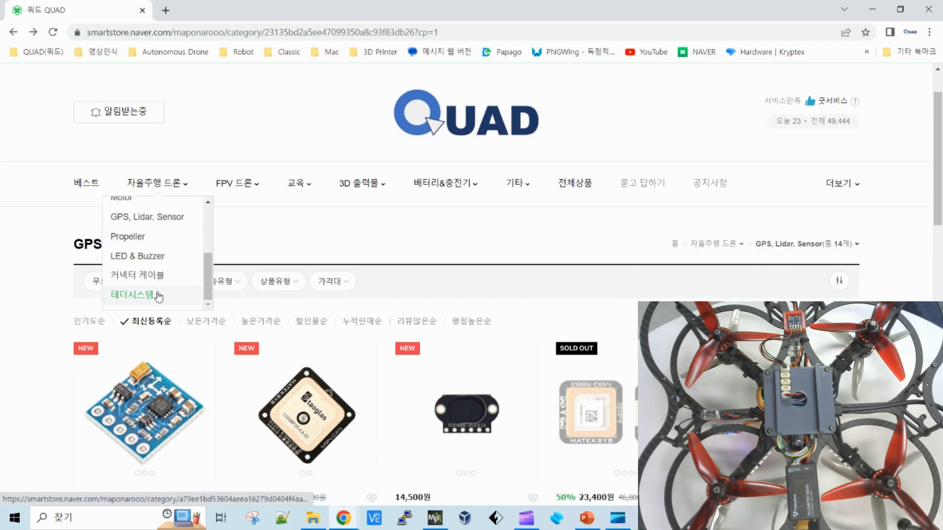
click(157, 279)
scroll(204, 310, down, 4)
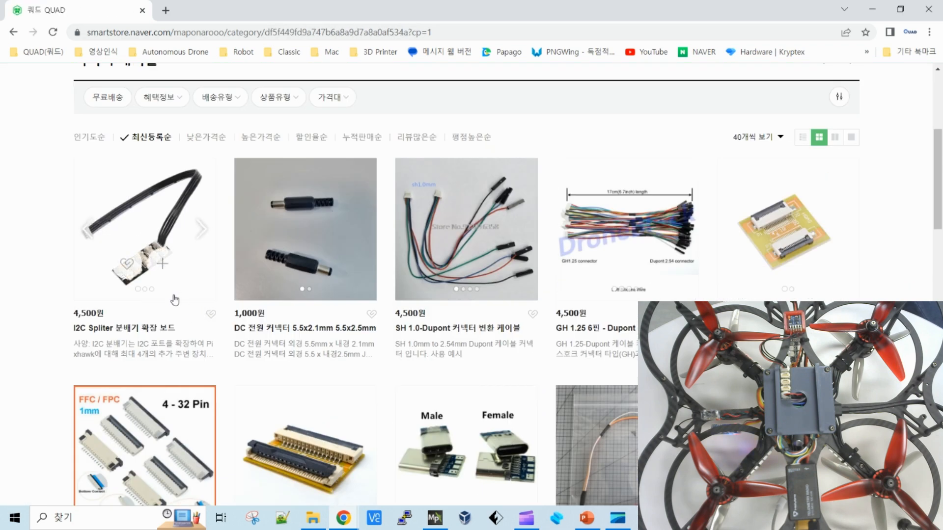
click(142, 234)
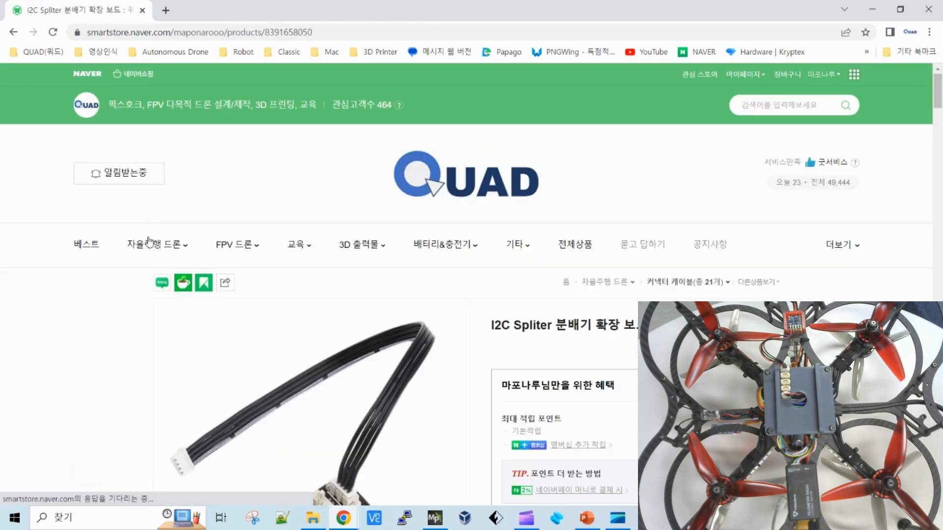
Examine the I2C Spliter board's photos and wiring picture, and return to the connector cable product list.
scroll(562, 342, down, 5)
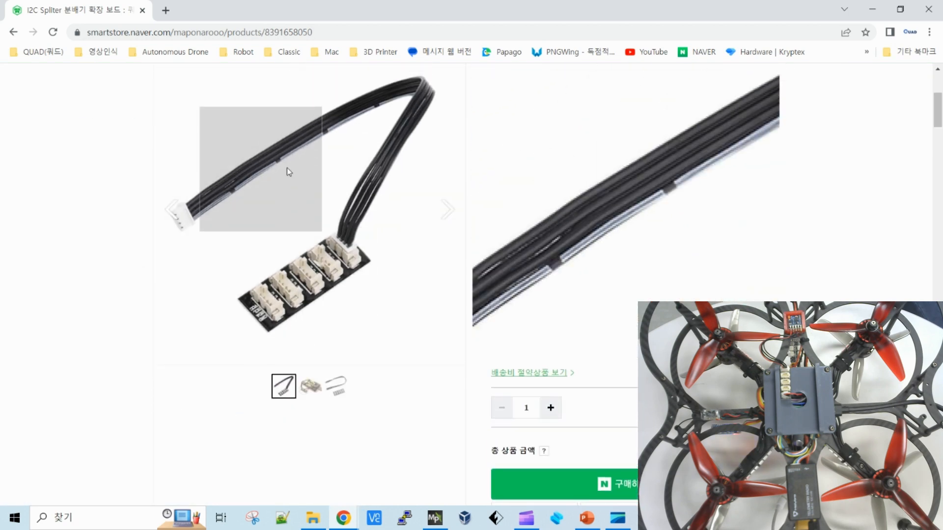
scroll(405, 308, down, 15)
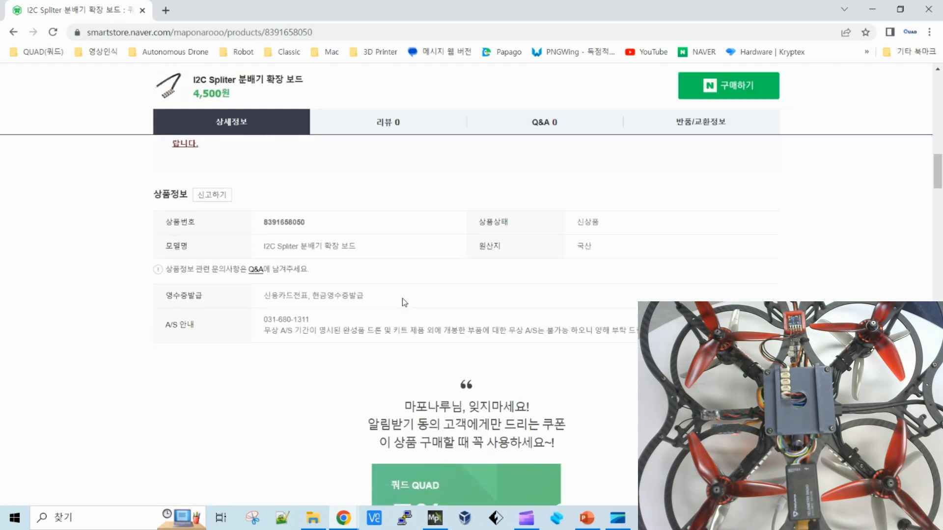
scroll(402, 295, up, 3)
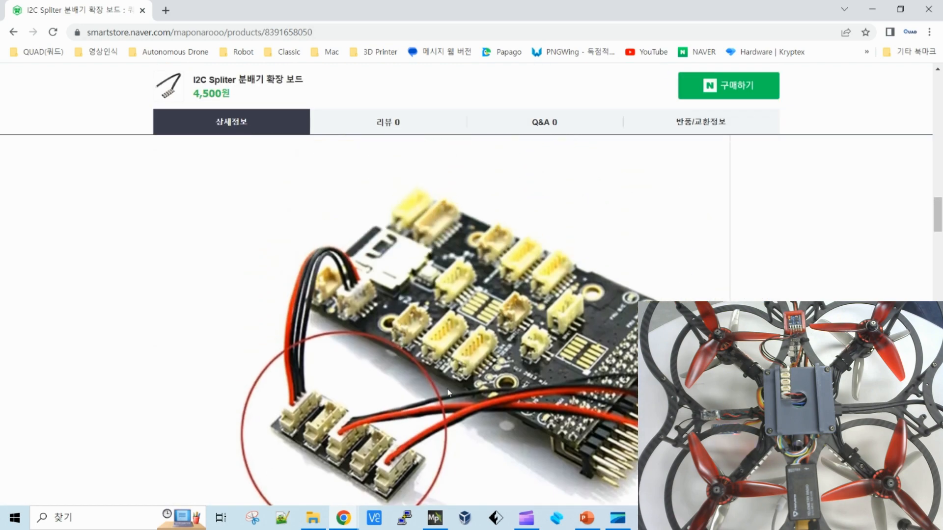
scroll(452, 398, down, 1)
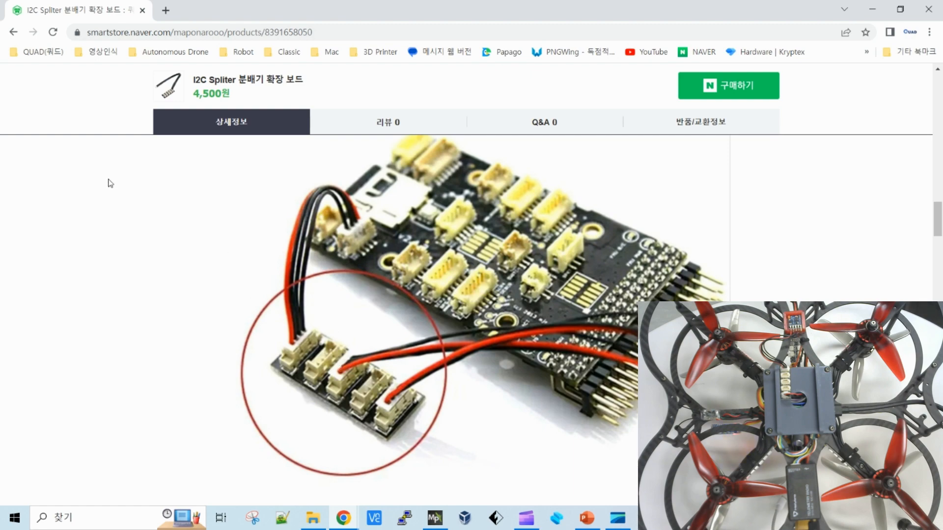
click(12, 36)
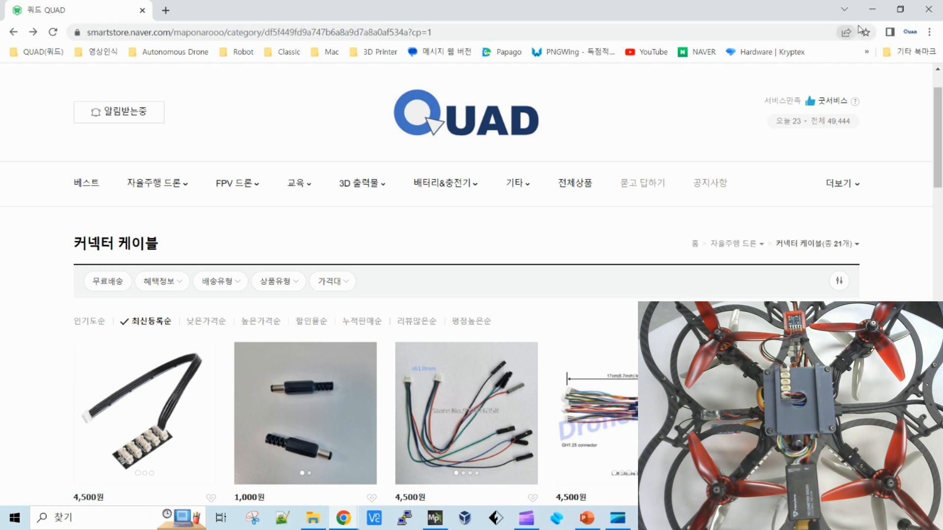
Switch back to the PowerPoint manual and open slide 31, section 5.11 on adding the QMC5883L compass.
click(873, 11)
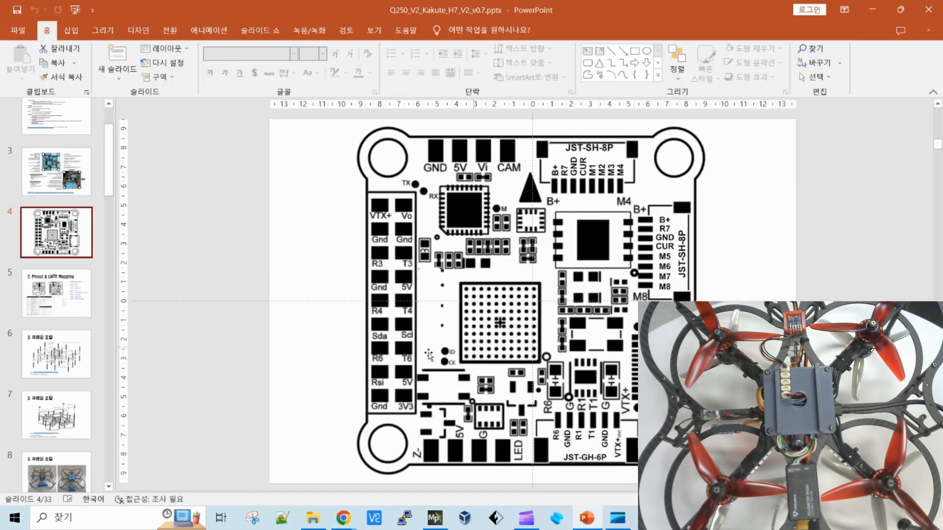
scroll(204, 378, down, 4)
scroll(50, 376, down, 10)
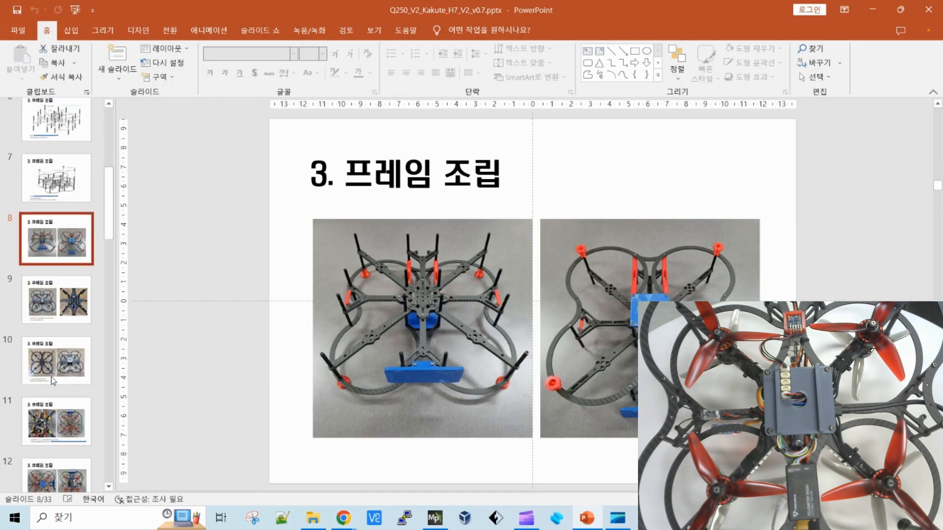
scroll(50, 376, down, 3)
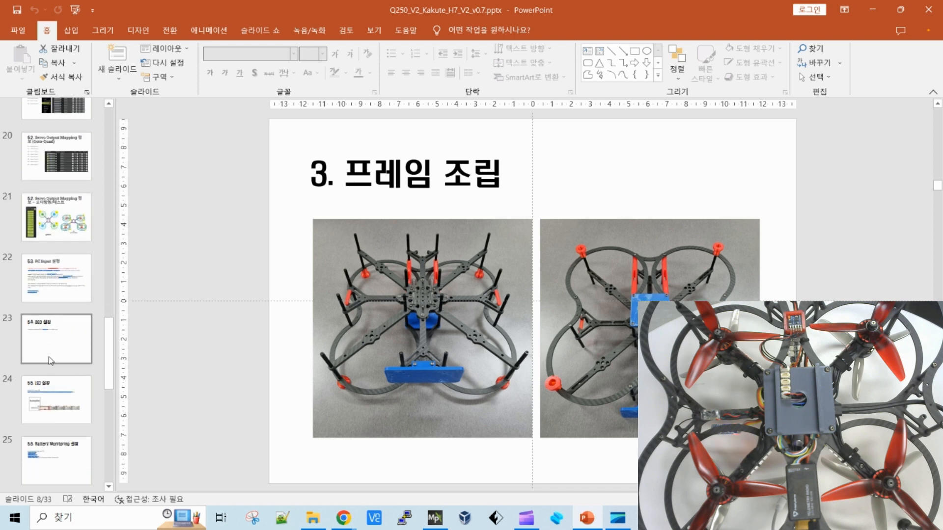
scroll(44, 389, down, 7)
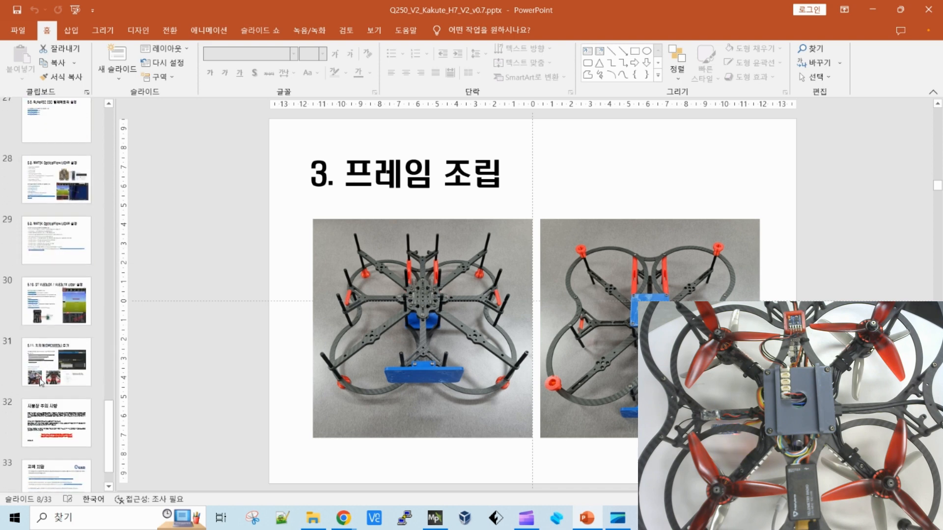
click(46, 341)
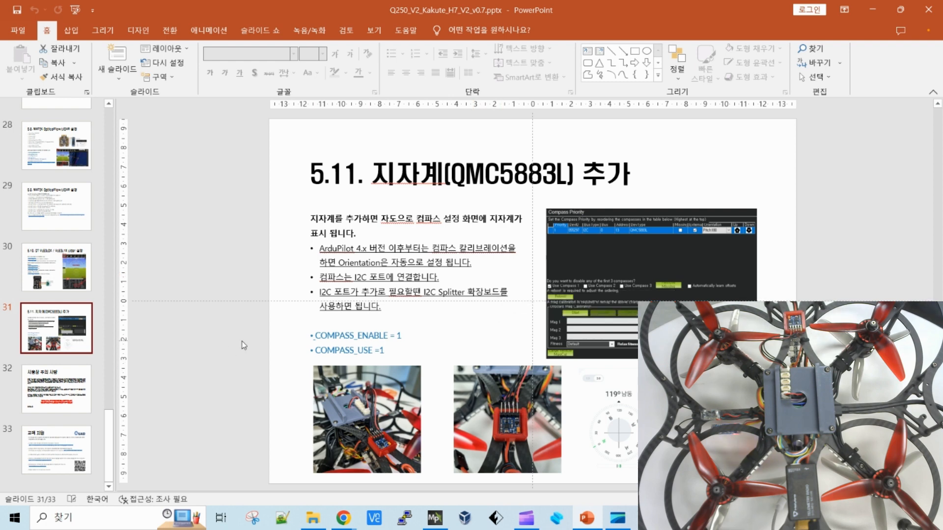
Examine the COMPASS_ENABLE = 1 and COMPASS_USE = 1 parameter lines on the QMC5883L compass slide.
click(363, 337)
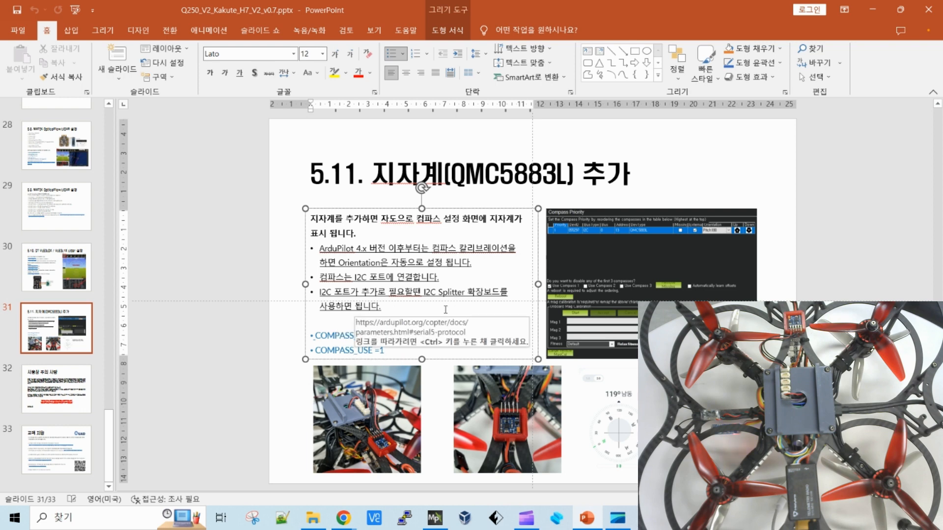
click(414, 351)
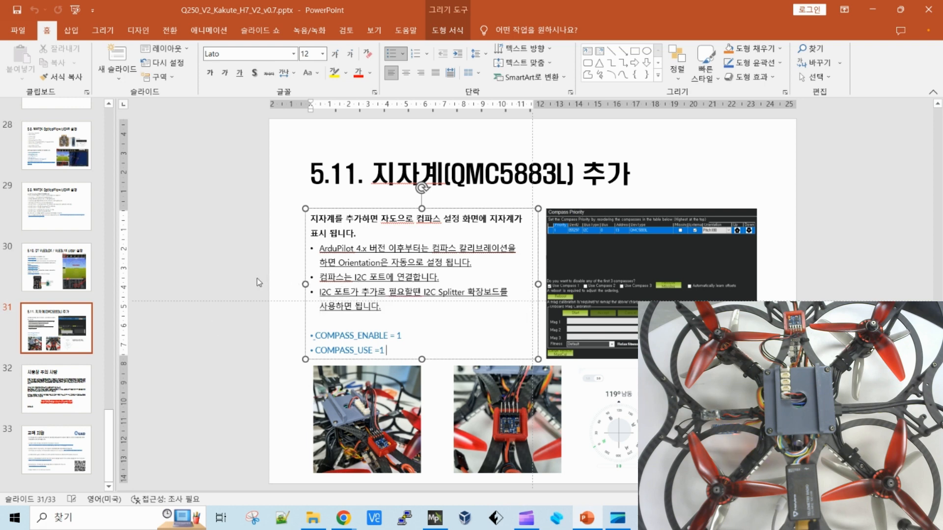
click(253, 397)
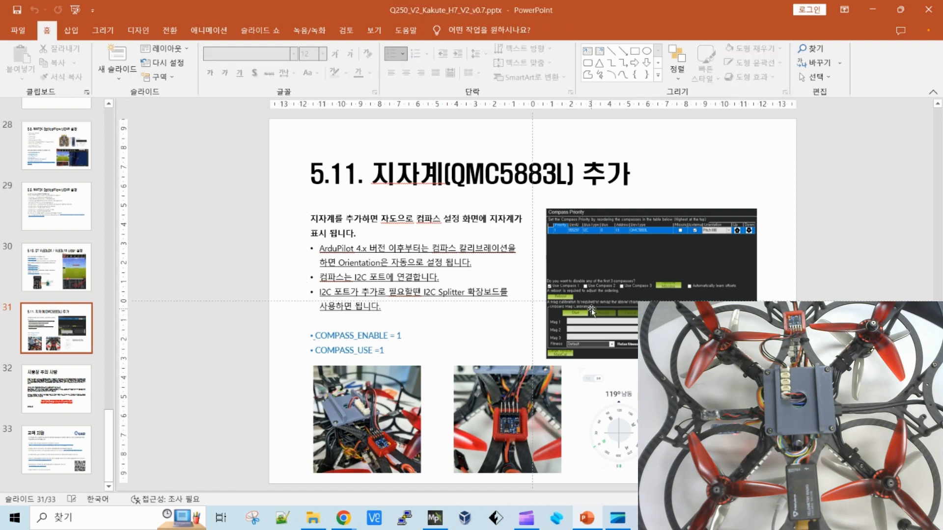
Switch to Mission Planner and open the Compass page of the mandatory hardware setup.
click(435, 519)
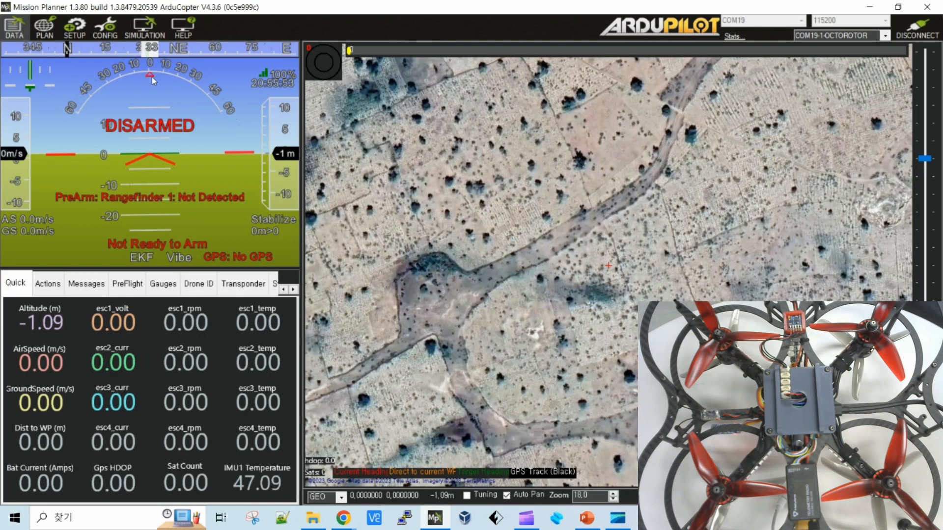
click(75, 27)
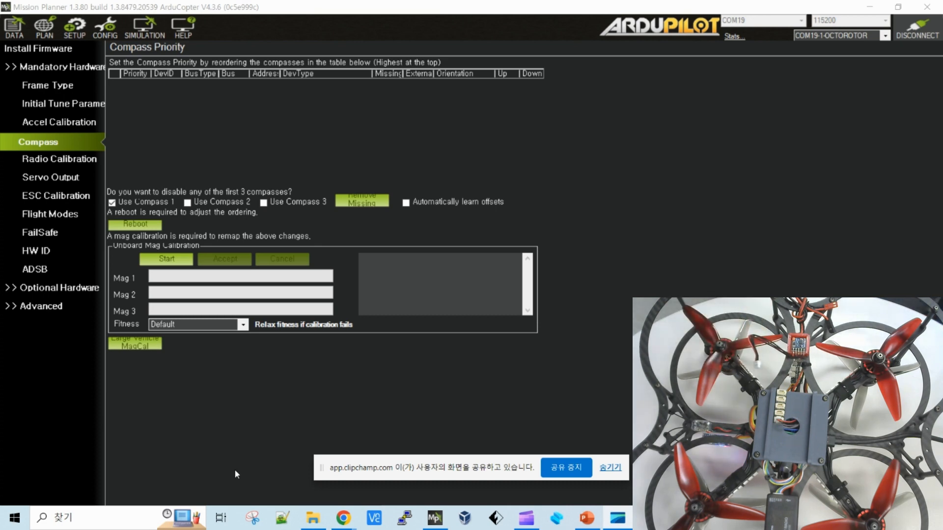
Switch back to slide 31 of the PowerPoint manual and hide the screen-sharing notice.
click(585, 518)
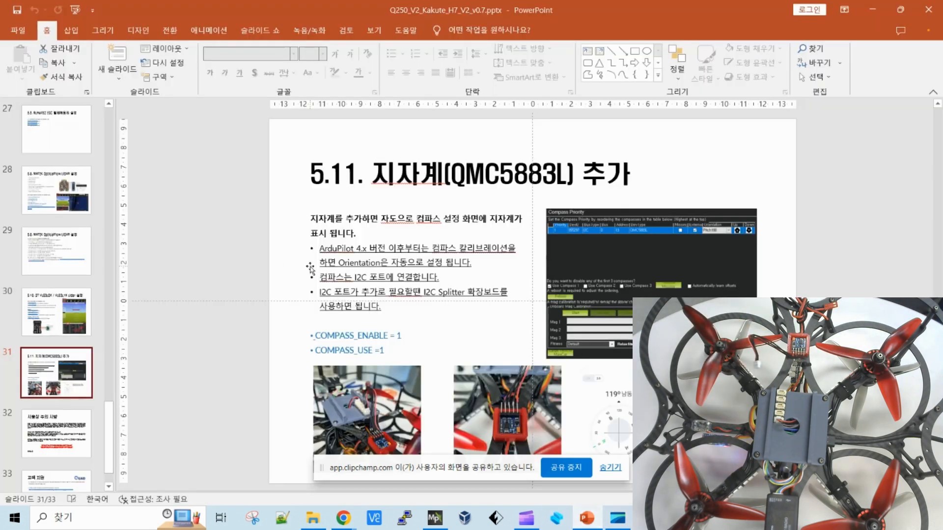
click(234, 297)
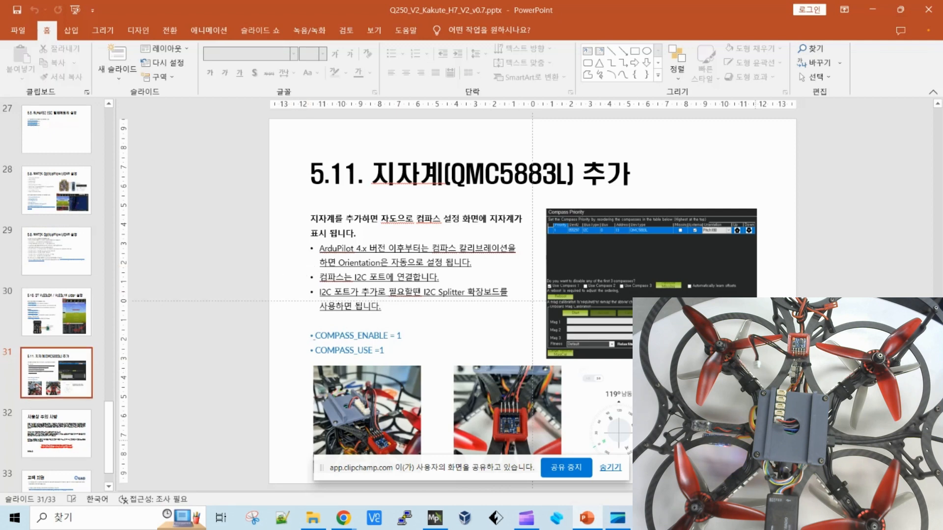
click(619, 469)
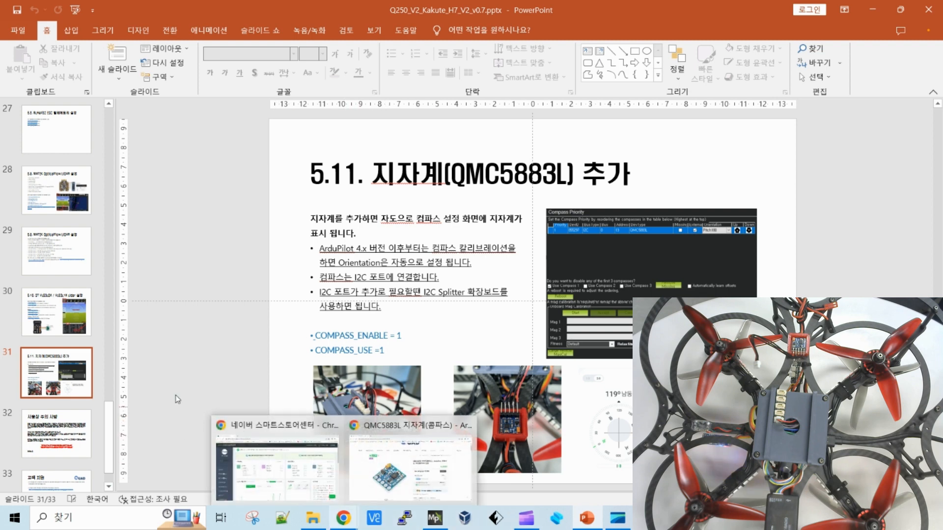
scroll(39, 363, up, 1)
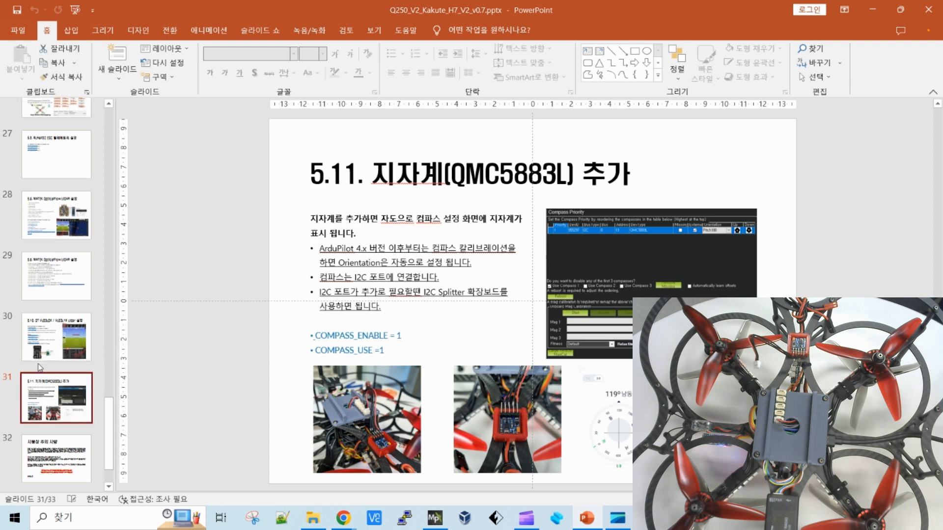
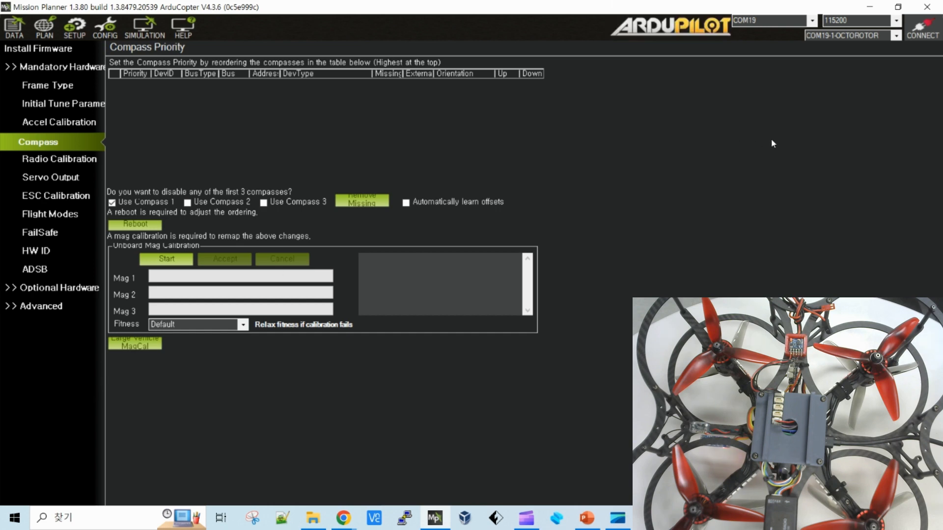
Connect Mission Planner to the flight controller on COM19 at 115200 and decline the immediate reboot.
click(923, 27)
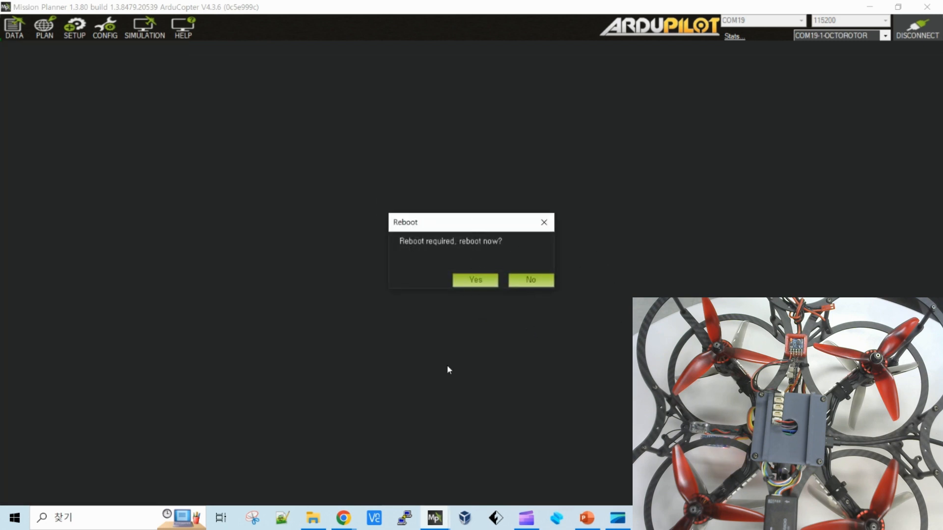
click(530, 280)
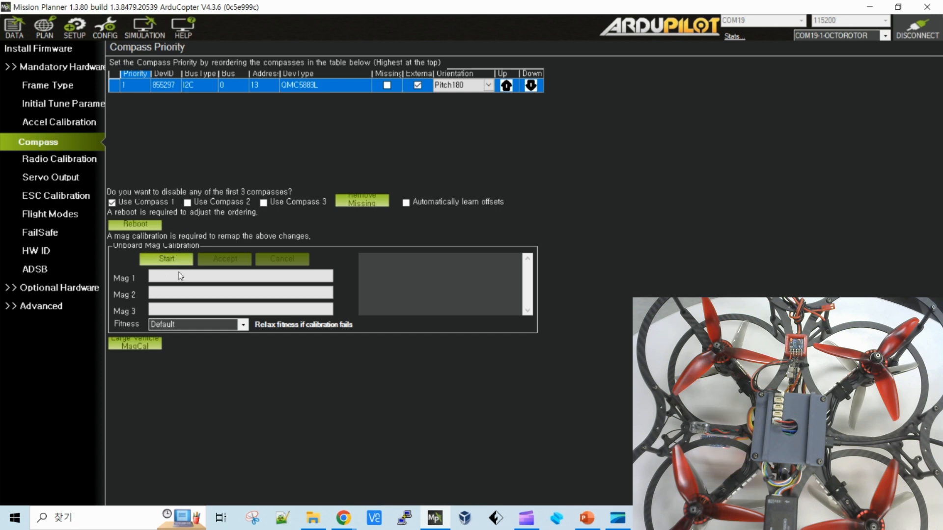
Try to start the onboard mag calibration for the QMC5883L compass and close the stray Facebook browser window.
click(178, 256)
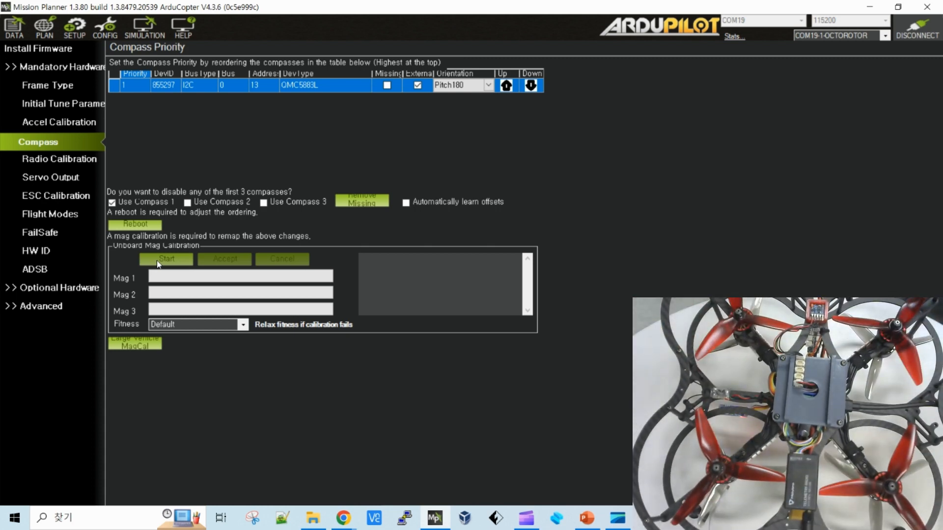
click(159, 264)
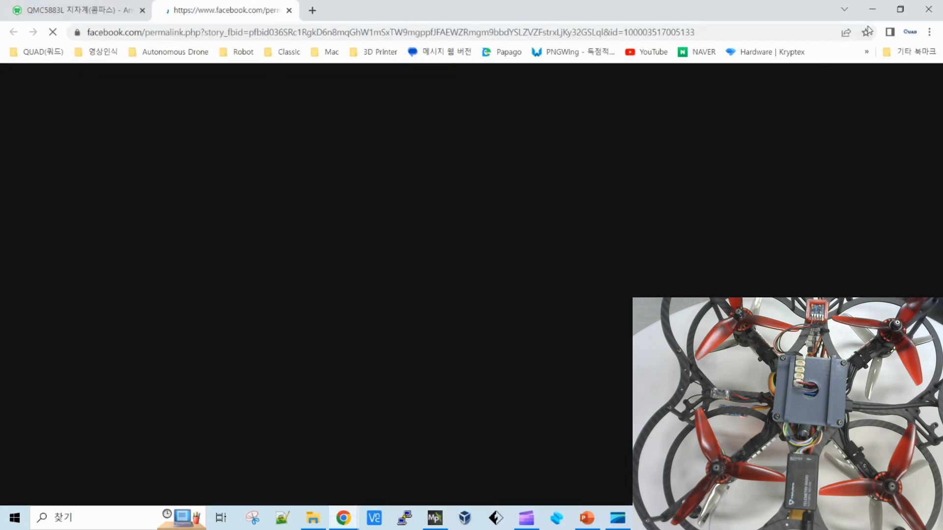
click(929, 10)
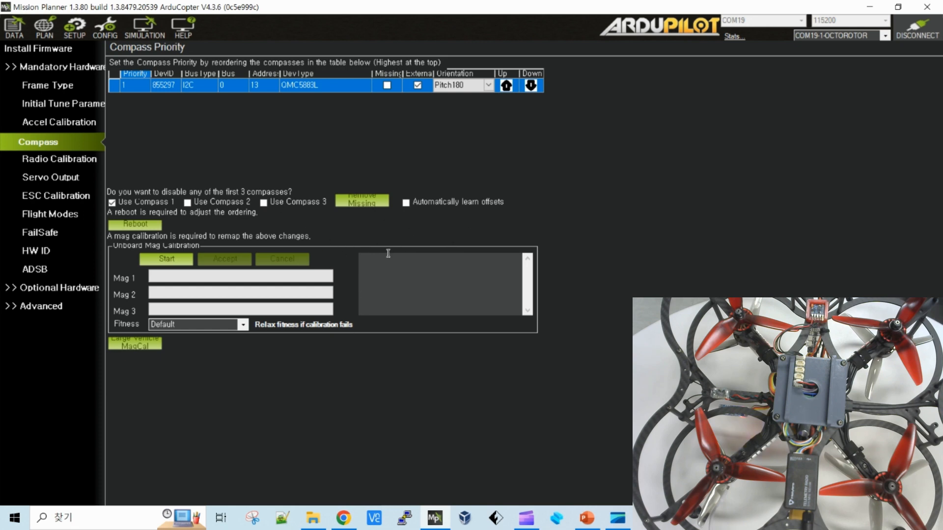
Examine the Fitness options for the onboard mag calibration, from Very Strict to Relaxed, without changing the Default choice.
click(232, 327)
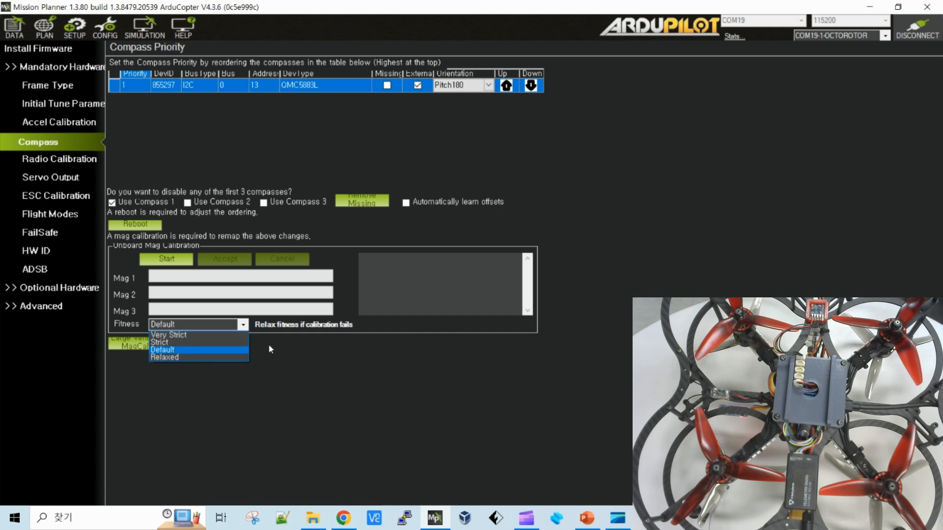
click(338, 346)
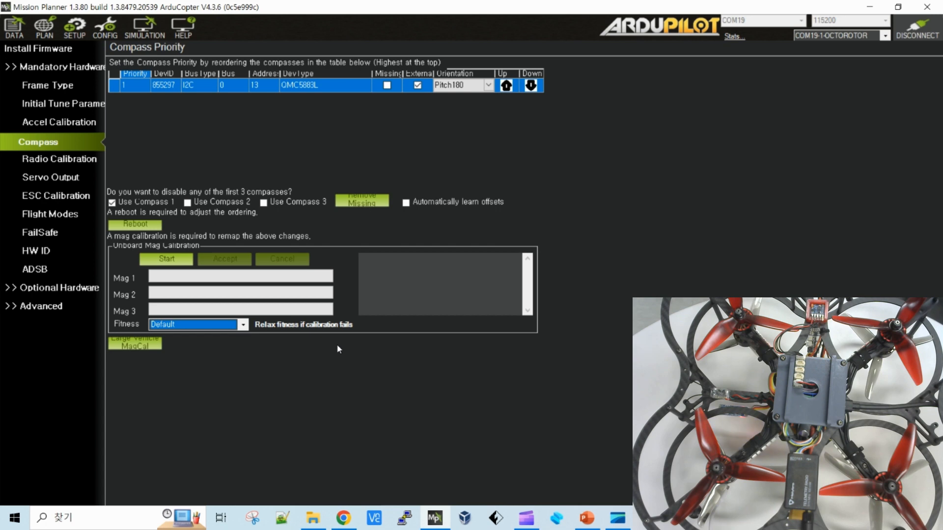
click(244, 326)
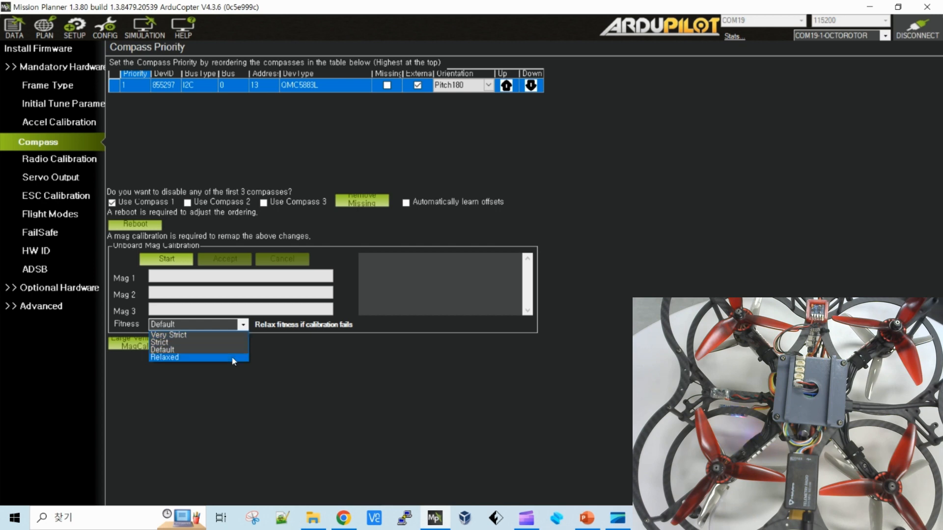
click(331, 353)
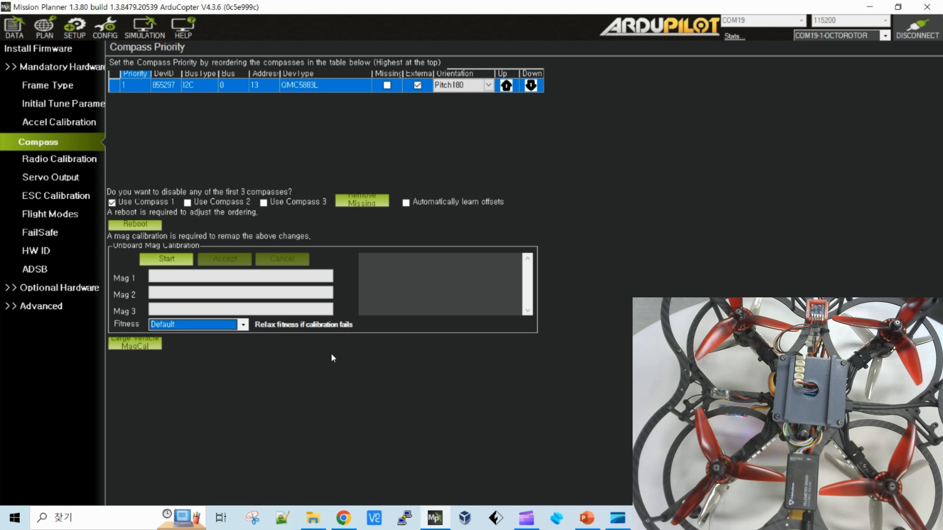
click(238, 325)
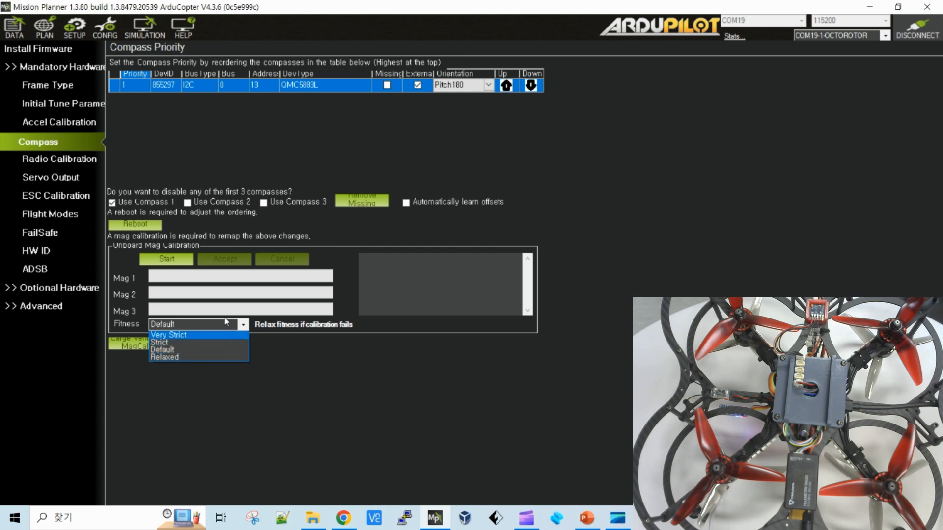
click(377, 381)
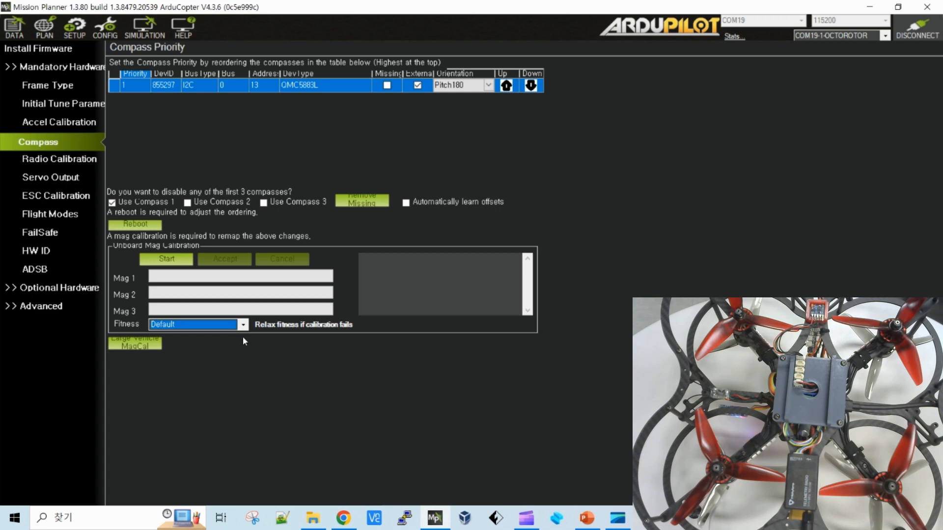
Leave the compass setup and return to the flight data view with the heading display.
click(115, 101)
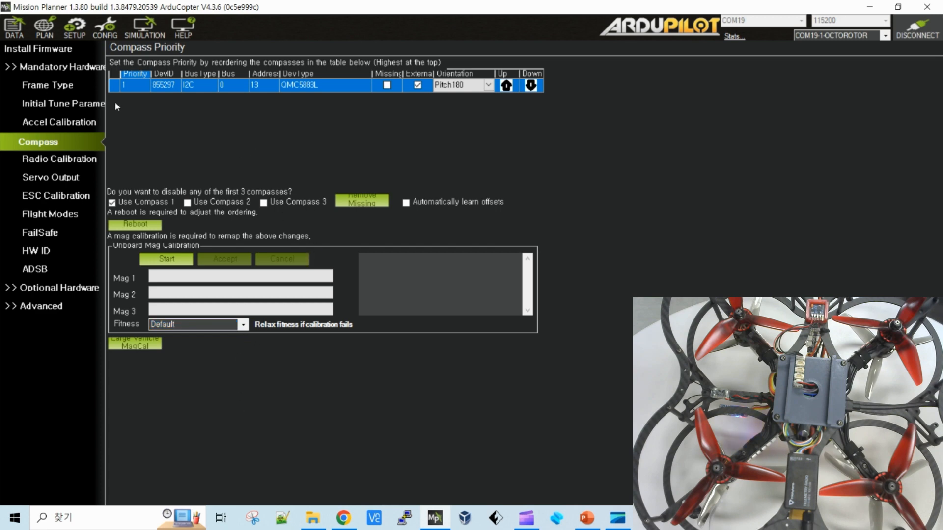
click(14, 27)
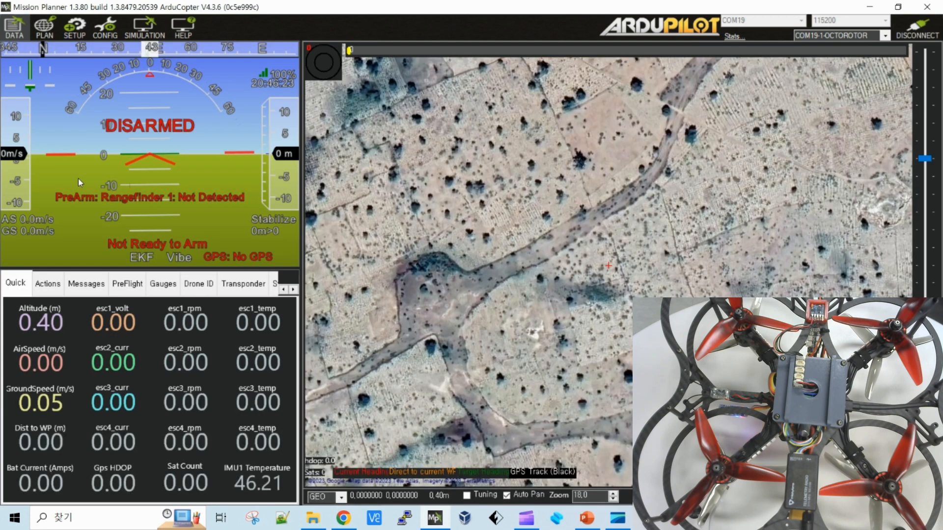